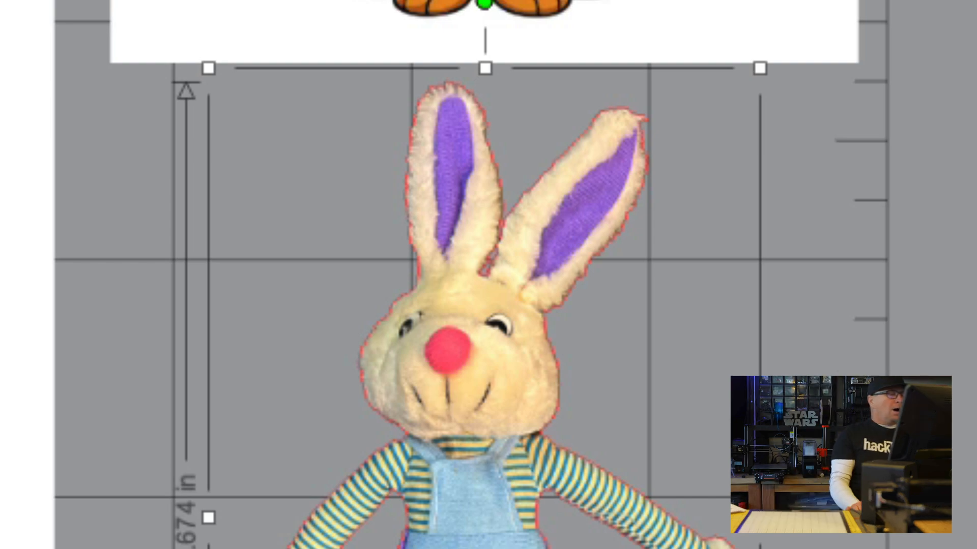
Trace and detach the plush bunny image, then detach its cut lines.
click(859, 228)
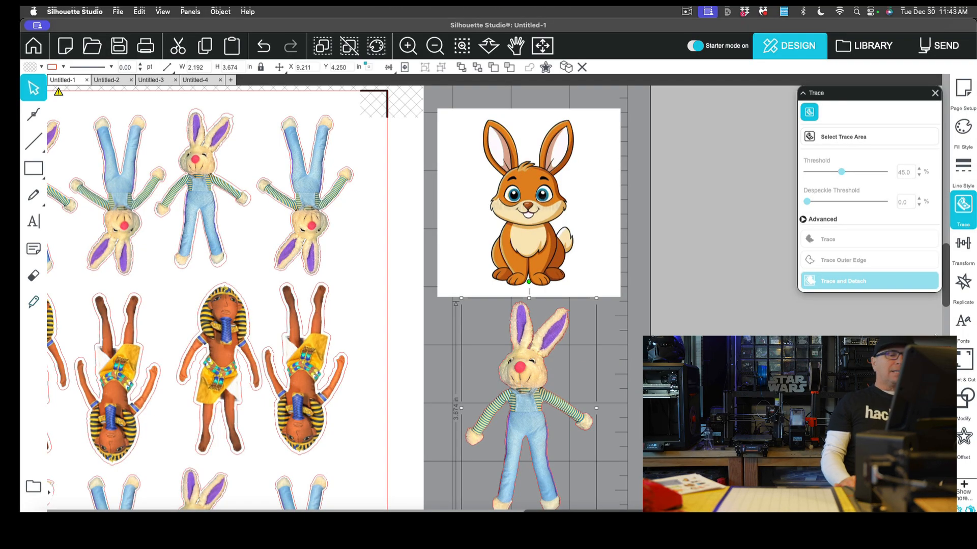
click(961, 401)
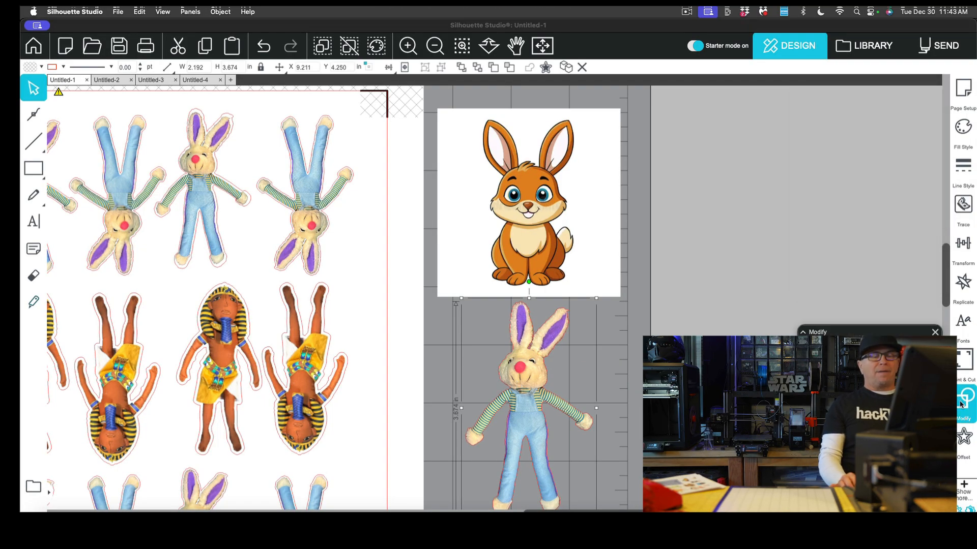
click(829, 214)
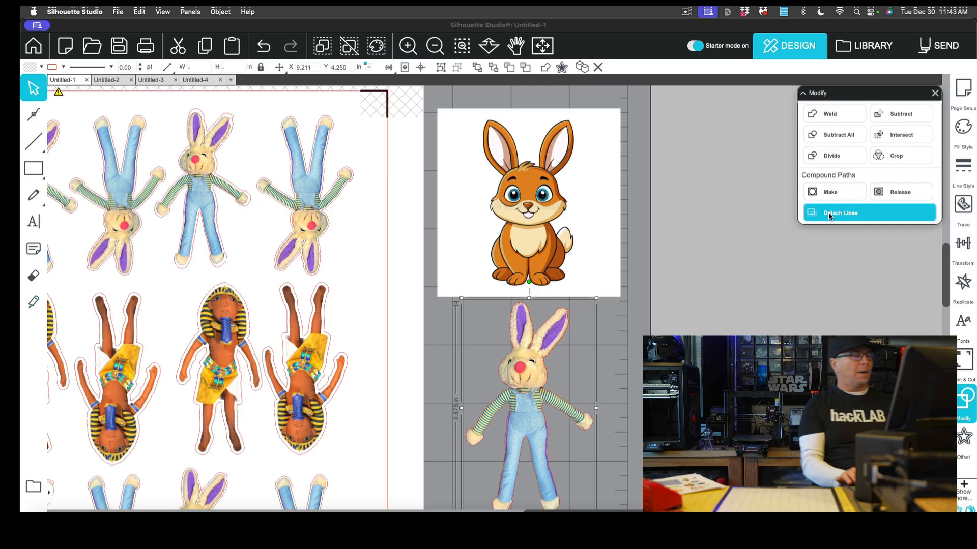
Move the plush bunny image away from its traced cut line and back to inspect the separation.
drag(599, 352, 609, 374)
click(528, 377)
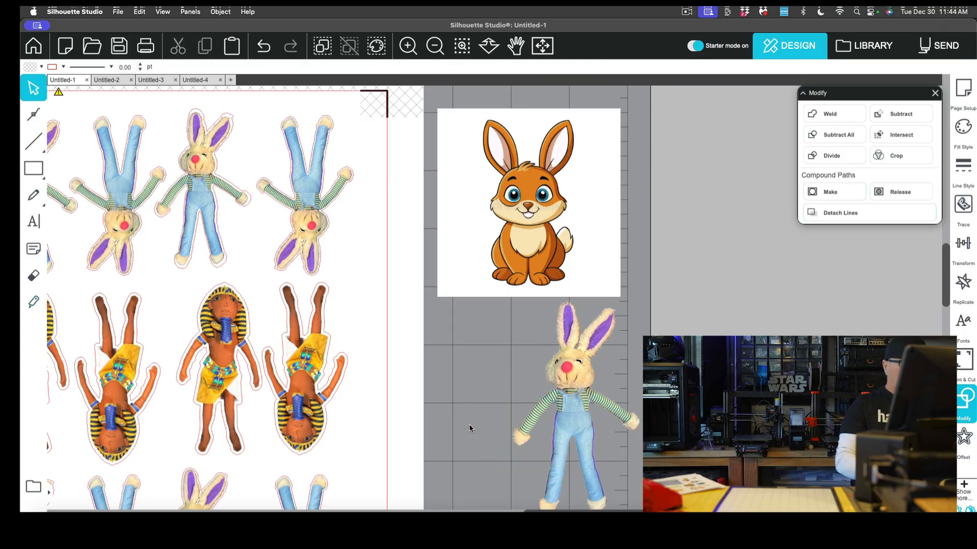
drag(560, 378, 524, 375)
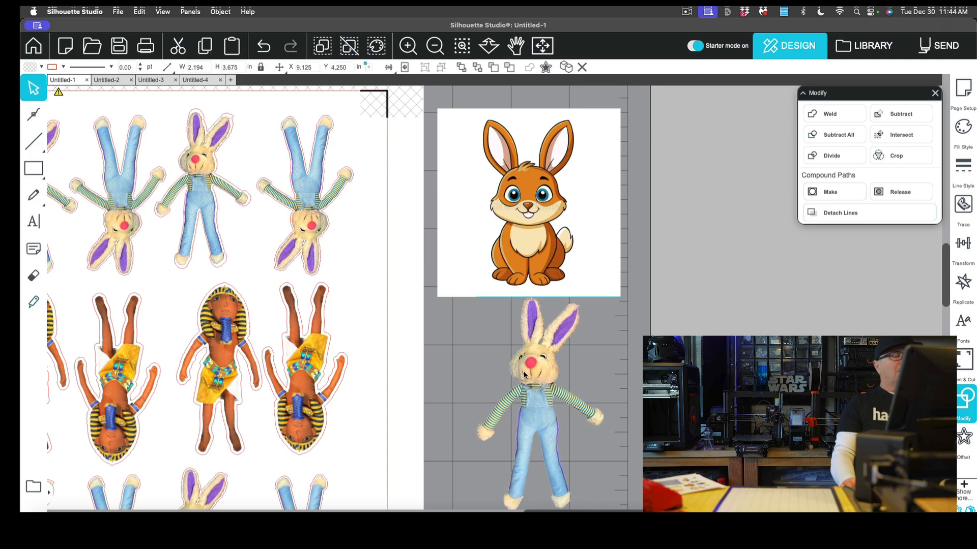
key(Escape)
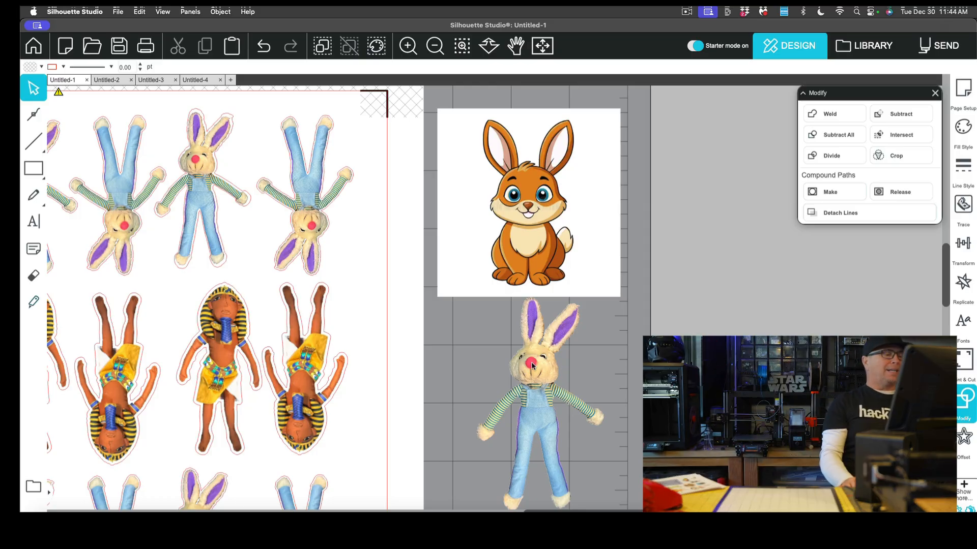
Select the plush bunny's cut line and search Help for off to locate the Offset command.
click(532, 365)
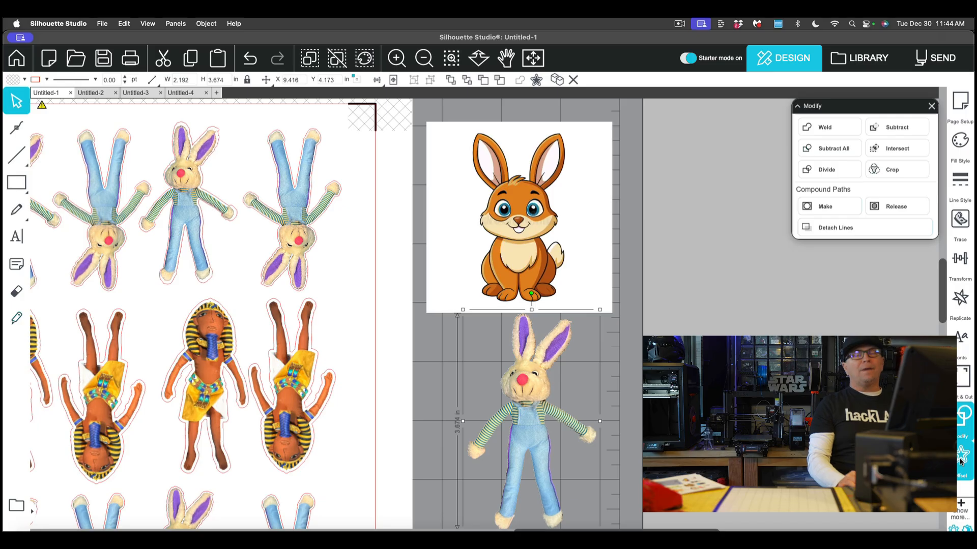
click(961, 461)
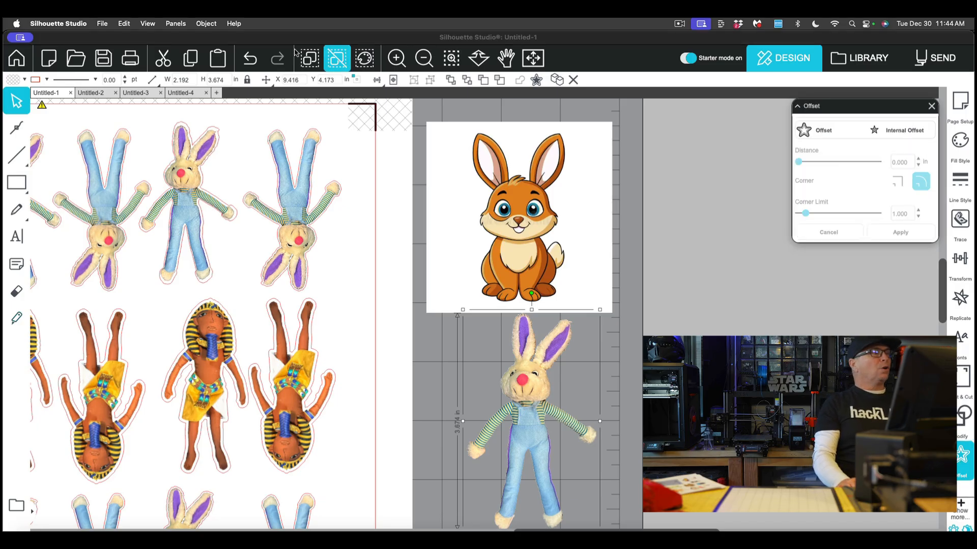
click(234, 24)
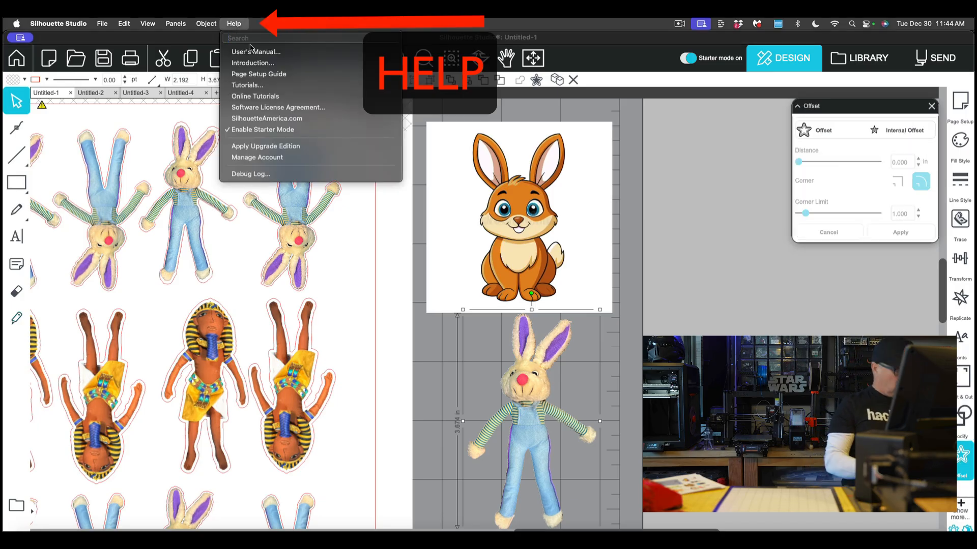
text(offse)
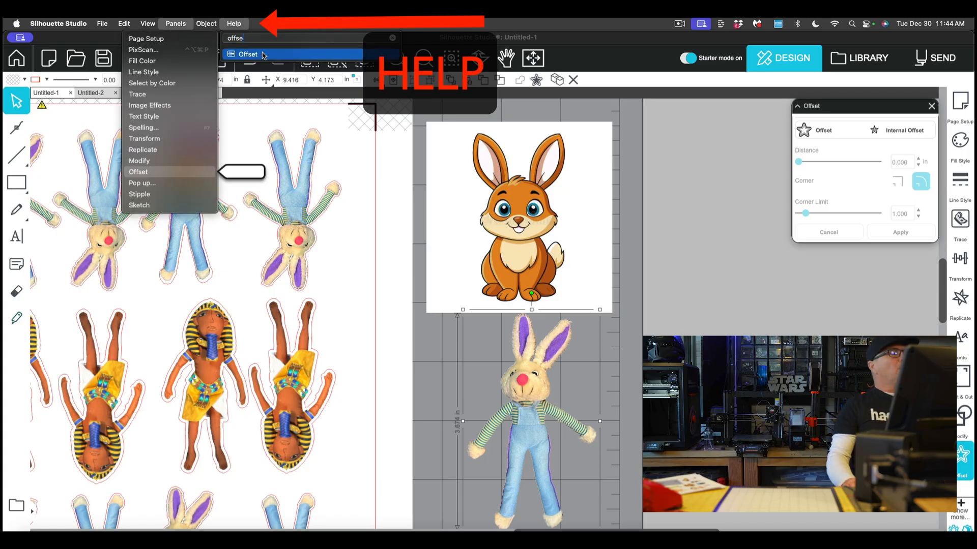
click(720, 258)
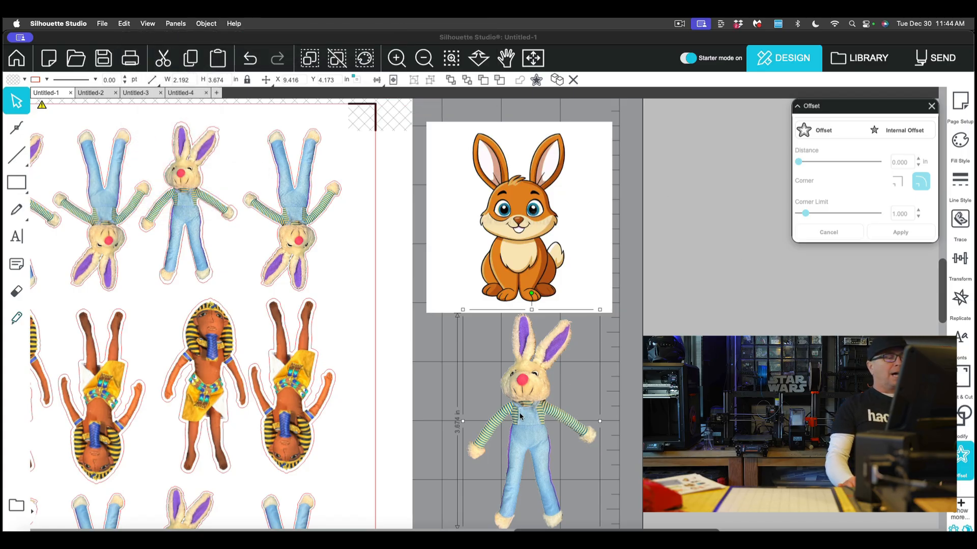
Offset the plush bunny's cut line outward by 0.045 in.
drag(528, 405, 529, 404)
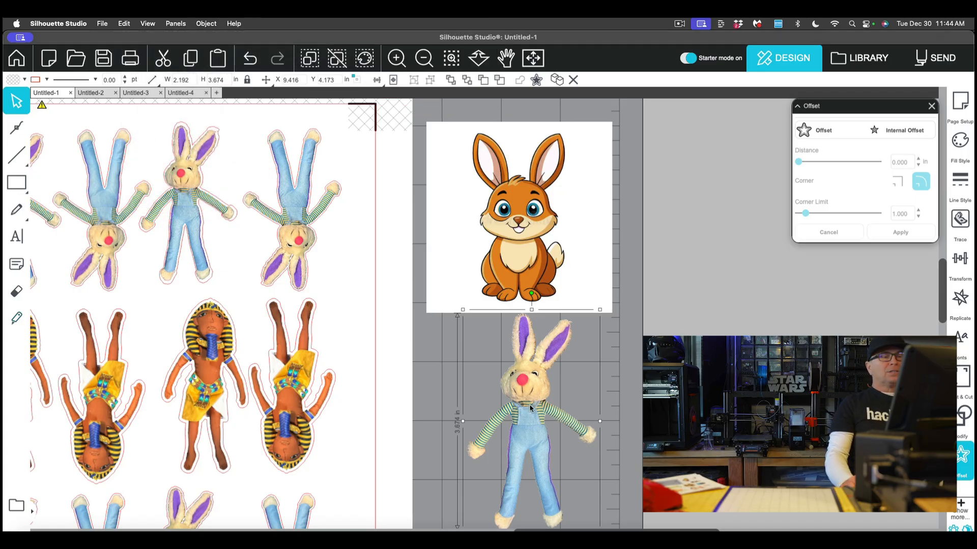
click(827, 132)
click(828, 132)
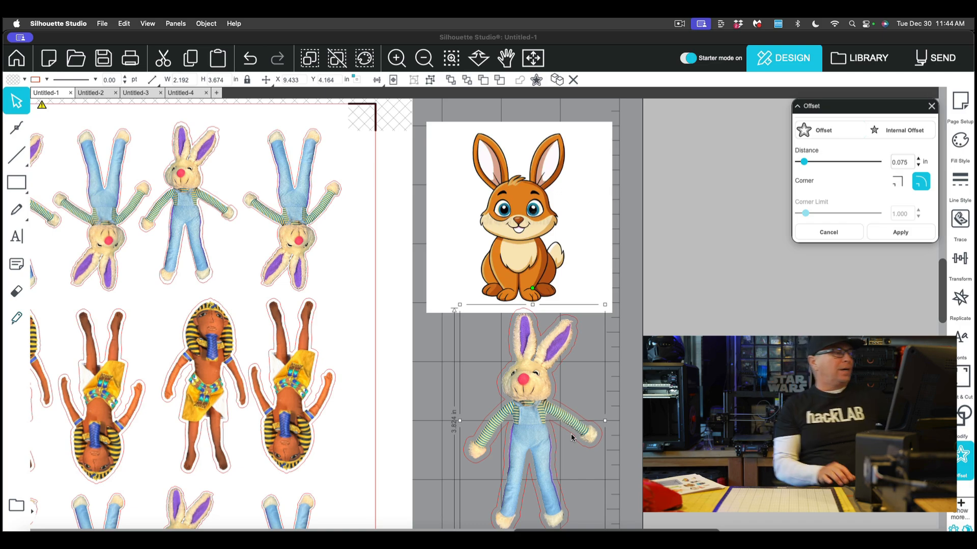
mouse_move(803, 161)
mouse_down()
mouse_move(830, 162)
mouse_move(804, 161)
mouse_up()
click(898, 183)
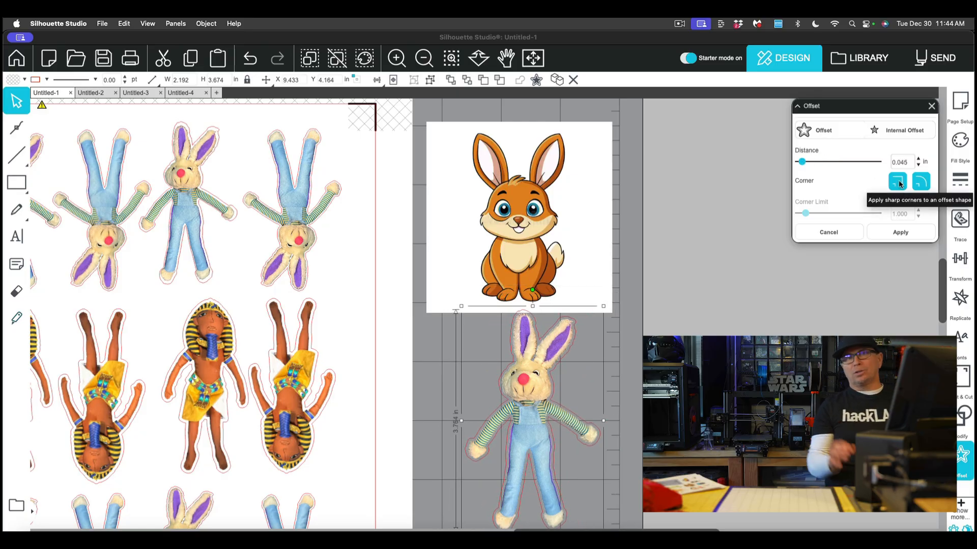
click(745, 292)
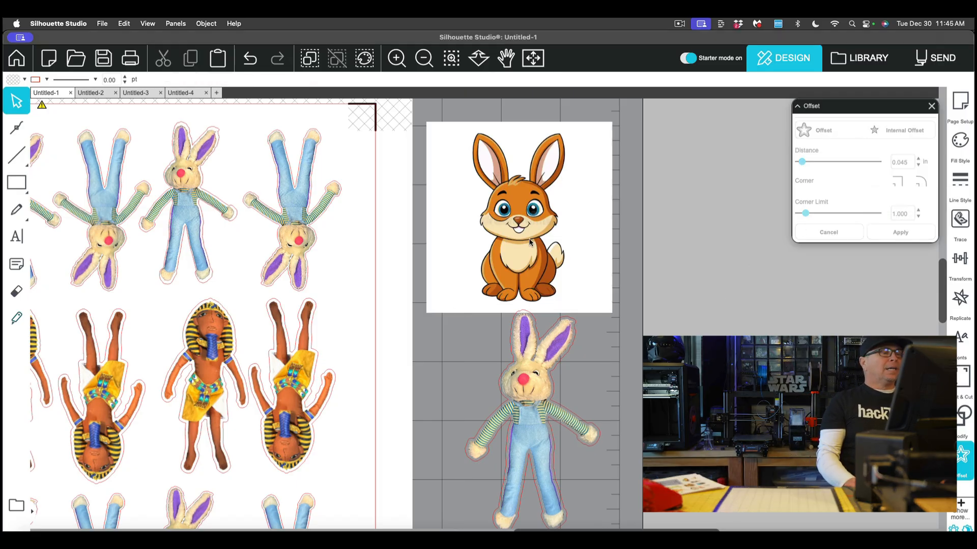
Try to trace and detach the cartoon bunny image at 45% threshold.
drag(537, 238, 533, 234)
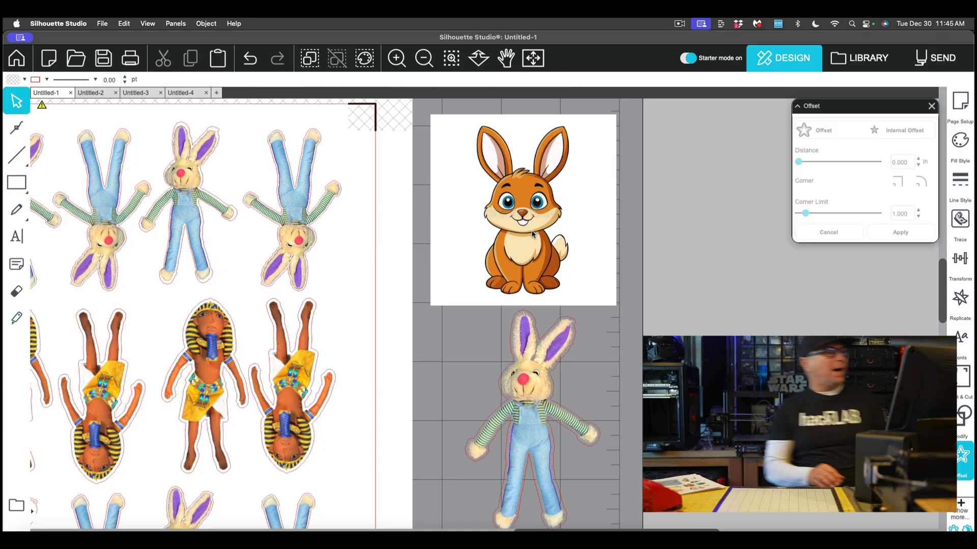
click(496, 225)
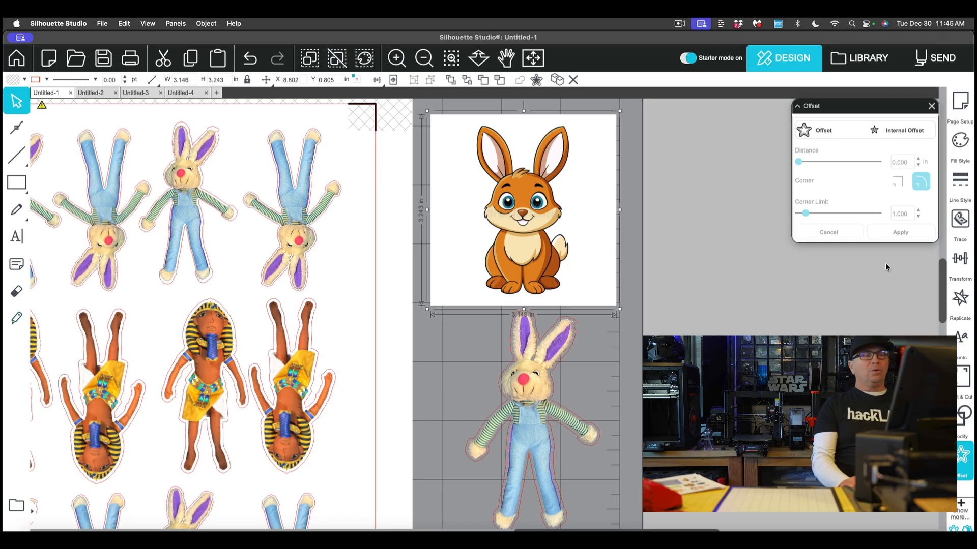
click(960, 222)
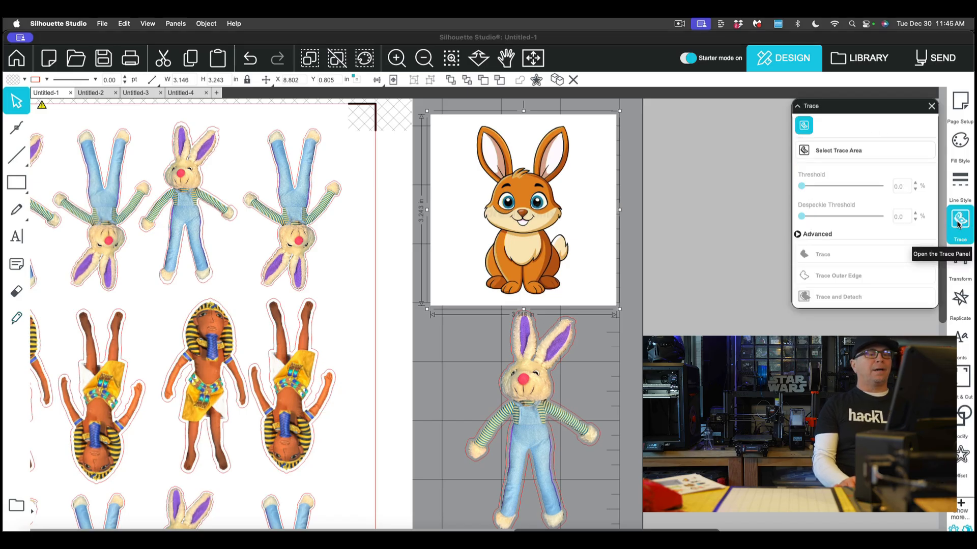
click(837, 152)
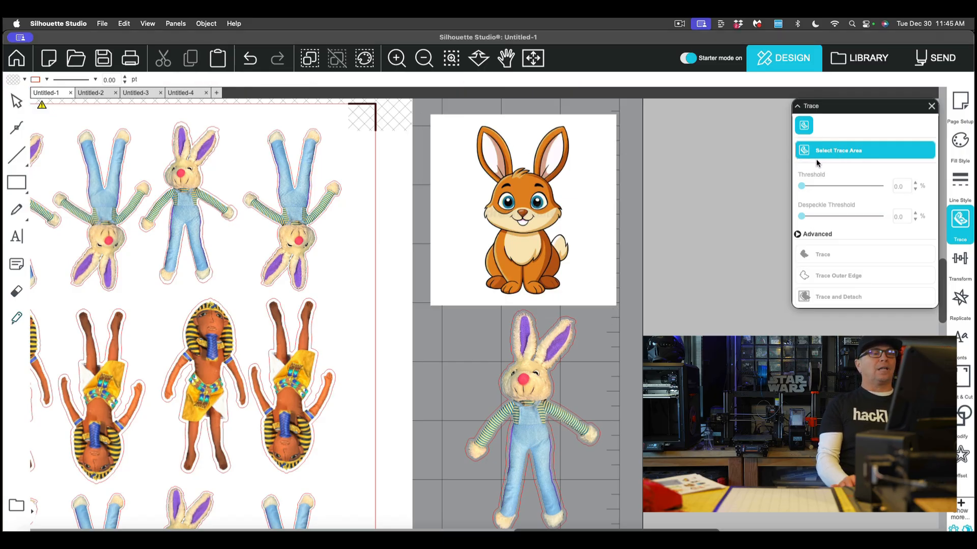
mouse_move(453, 123)
mouse_down()
mouse_move(540, 216)
mouse_move(595, 289)
mouse_move(595, 302)
mouse_up()
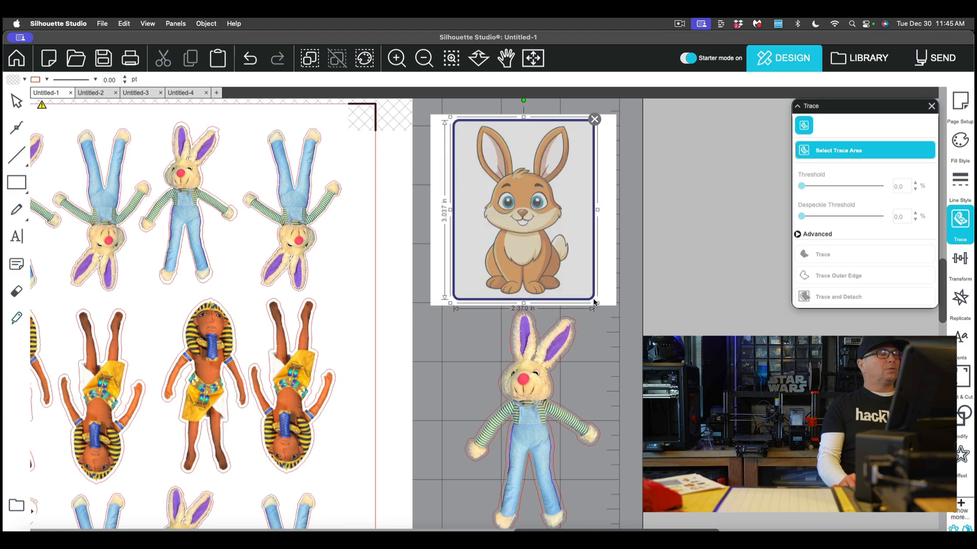
click(842, 304)
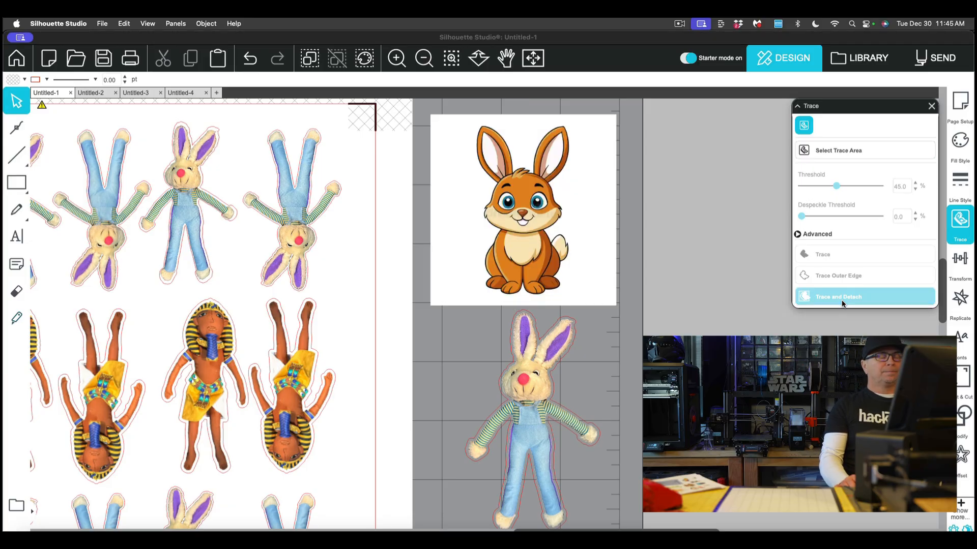
Trace and detach the cartoon bunny image with the threshold raised to 63%.
click(608, 209)
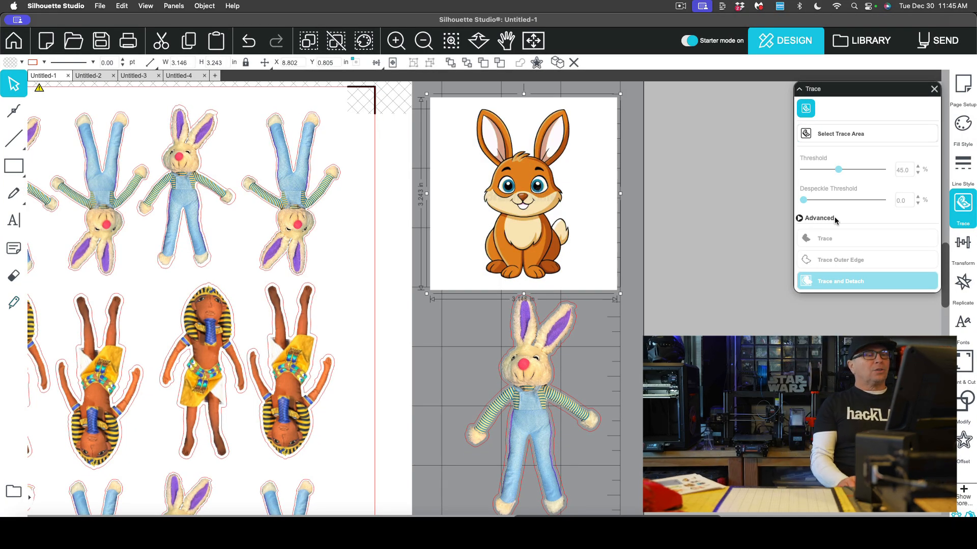
click(860, 133)
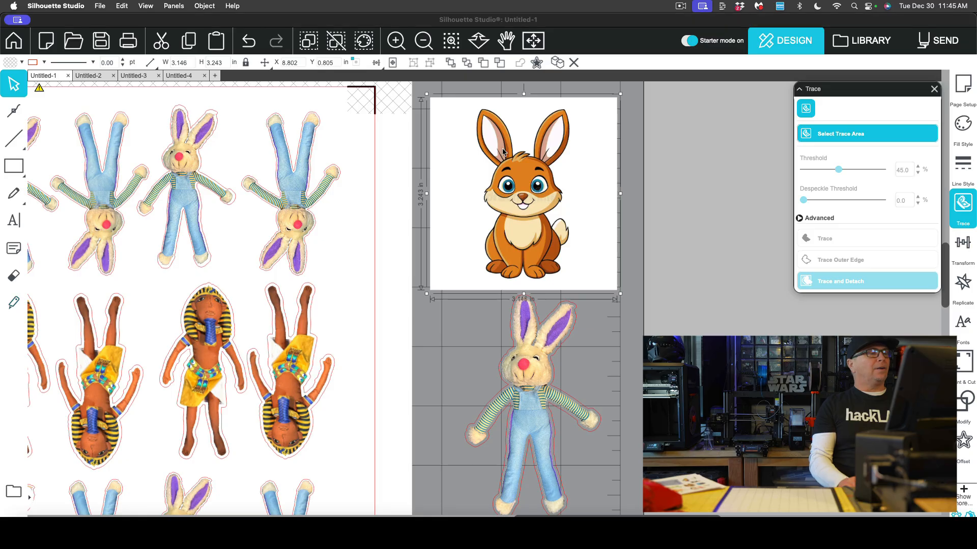
mouse_move(466, 107)
mouse_down()
mouse_move(579, 203)
mouse_move(600, 275)
mouse_move(593, 288)
mouse_up()
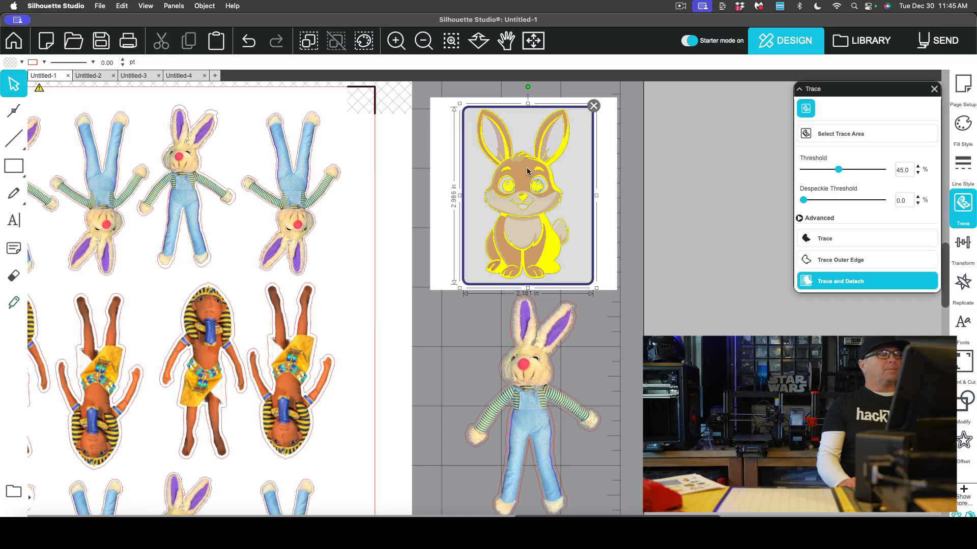
drag(838, 170, 854, 171)
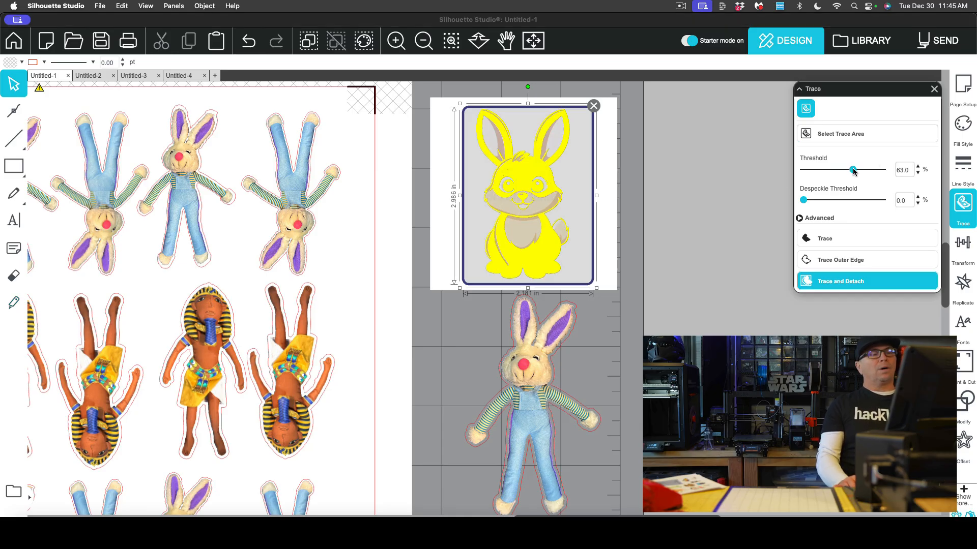
click(854, 283)
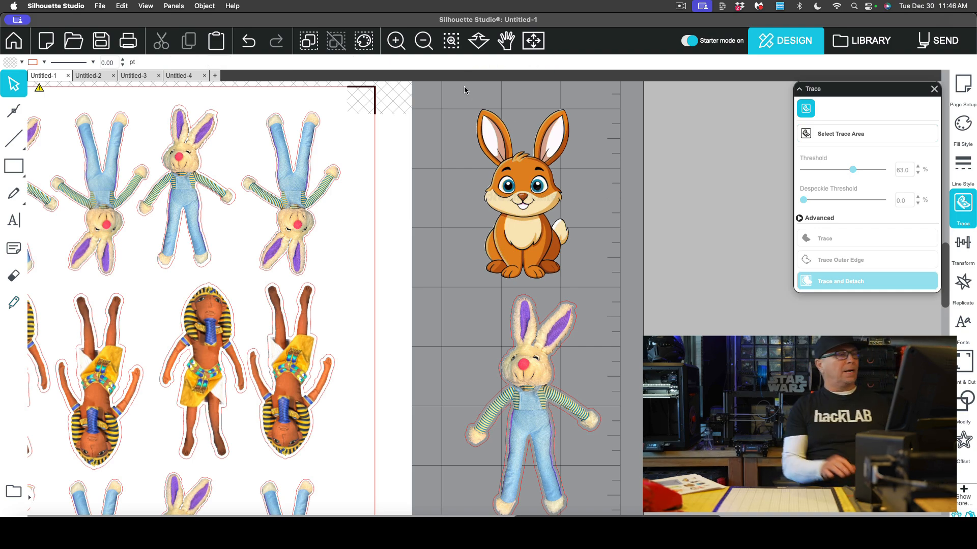
Try offsetting the traced cartoon bunny pieces by 0.045 in.
click(510, 187)
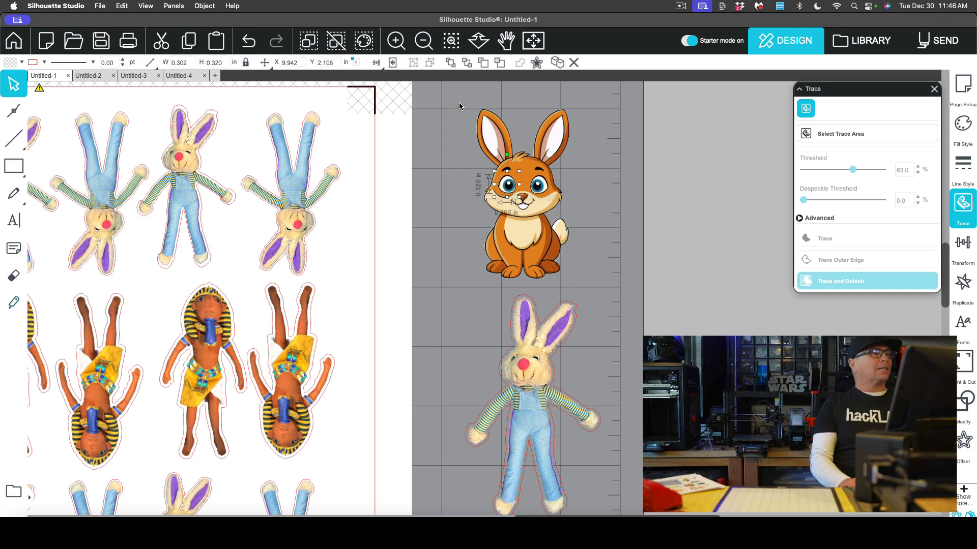
drag(459, 95, 590, 264)
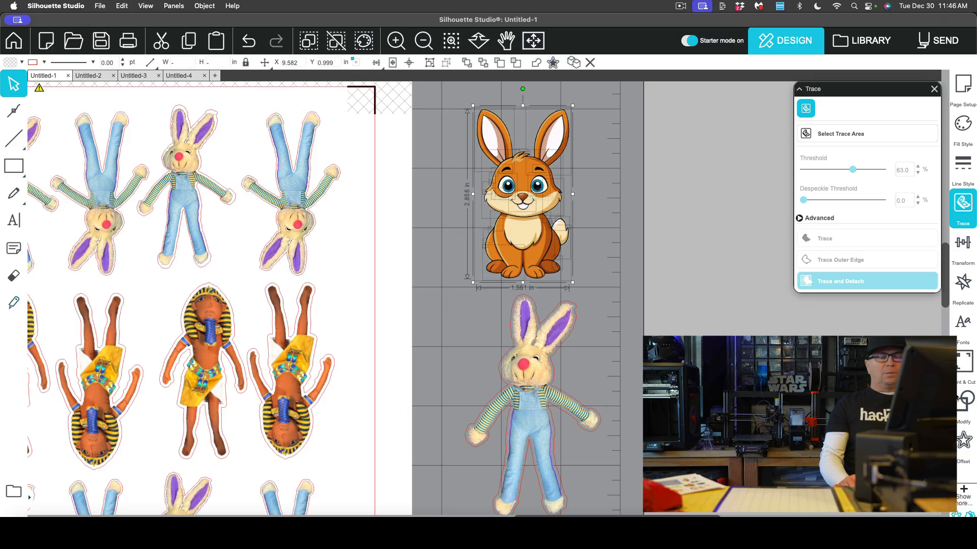
click(963, 443)
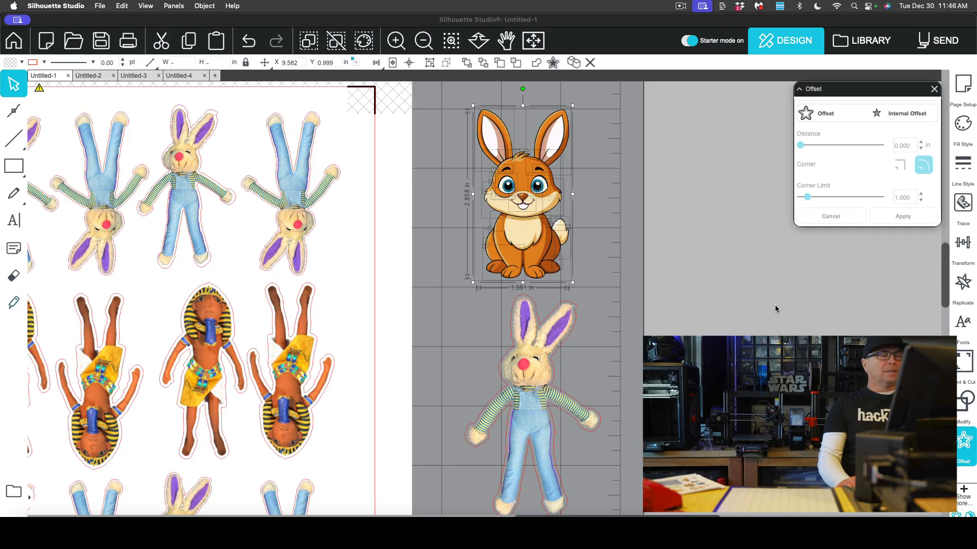
click(830, 119)
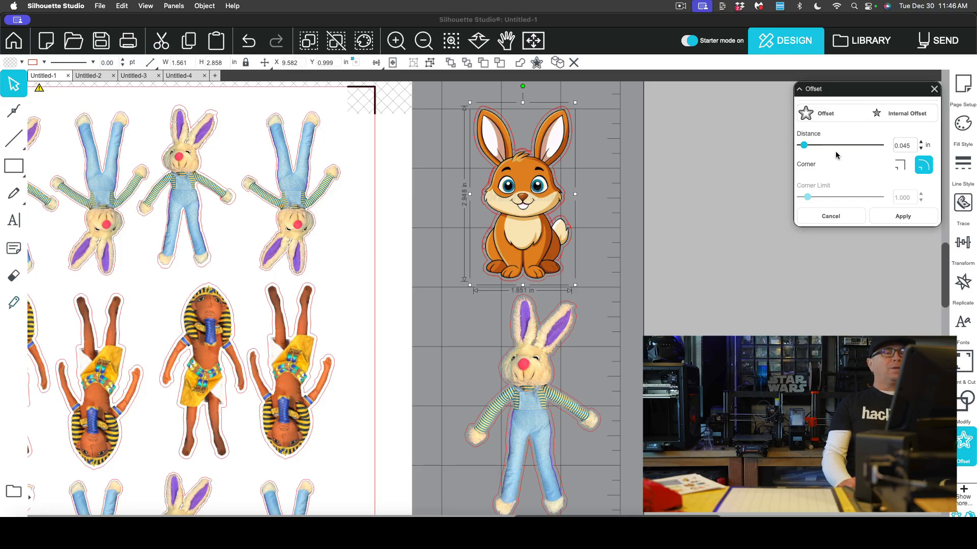
click(840, 218)
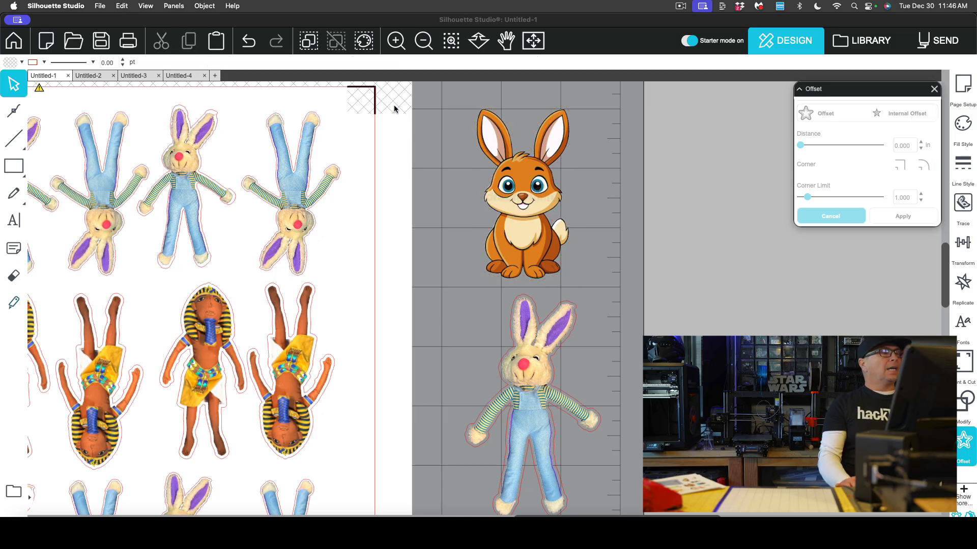
Select all traced cartoon bunny pieces and make them one compound path.
drag(462, 97, 592, 281)
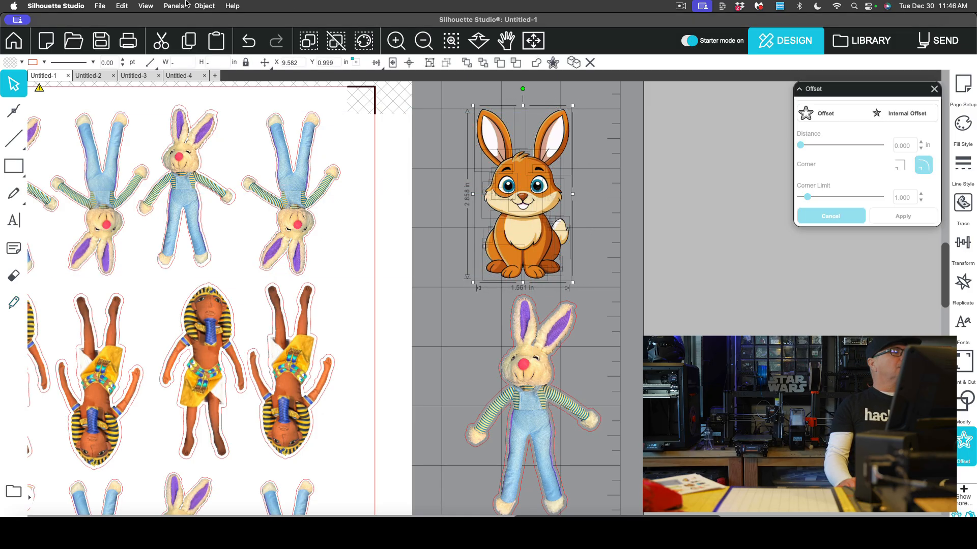
click(203, 6)
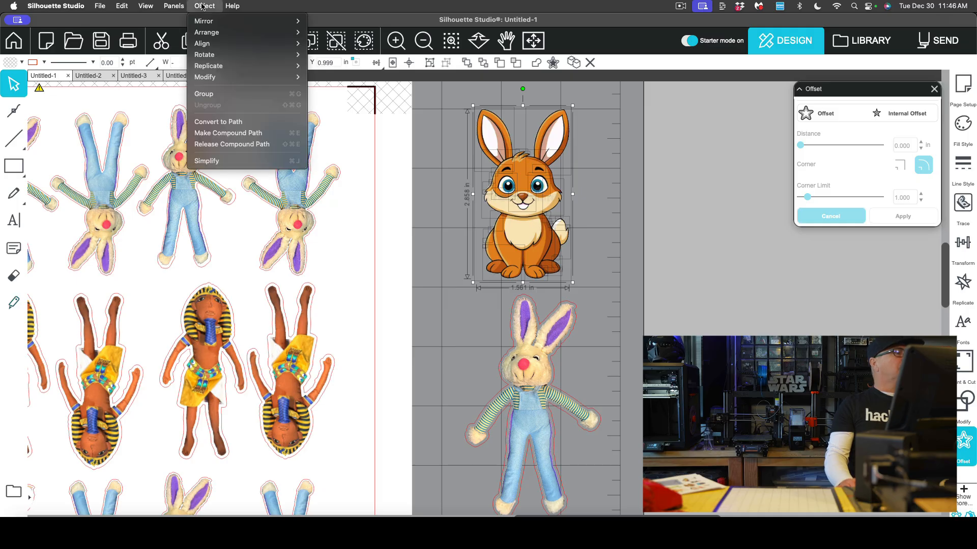
click(218, 133)
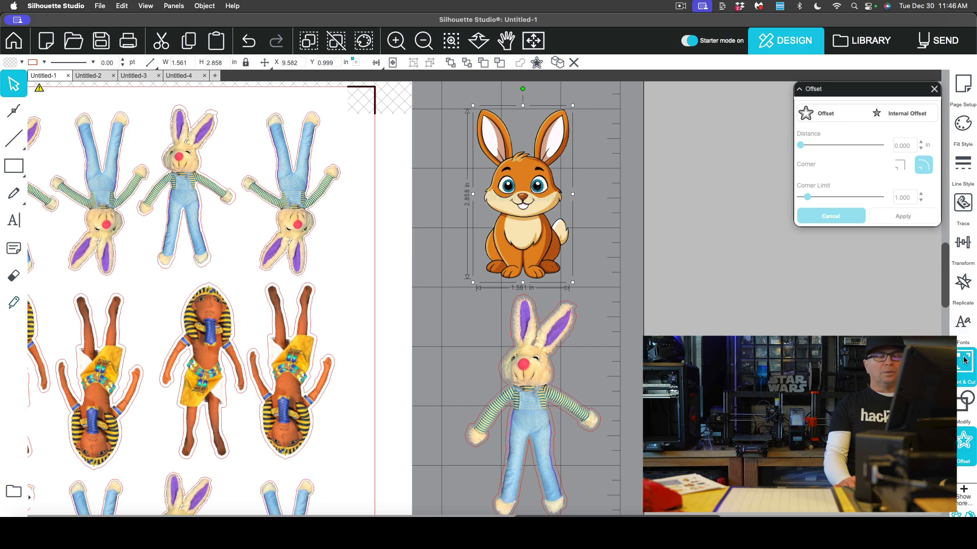
click(965, 448)
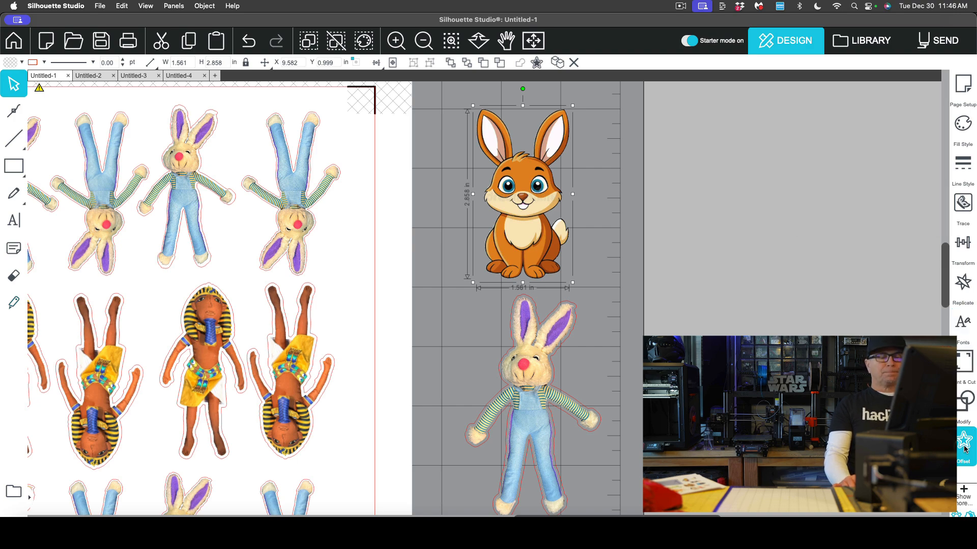
Select all the traced cartoon bunny pieces and group them together.
click(965, 447)
click(825, 114)
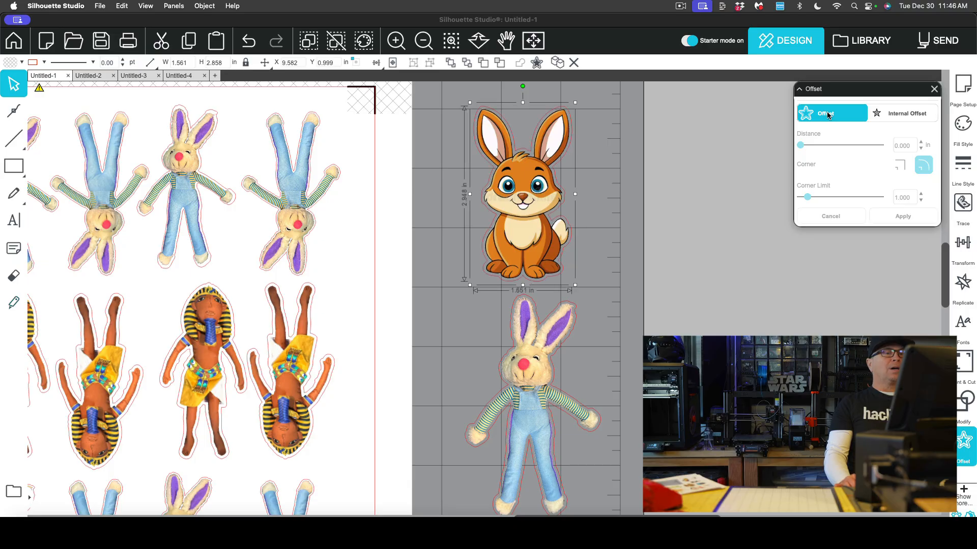
click(583, 178)
drag(442, 88, 603, 285)
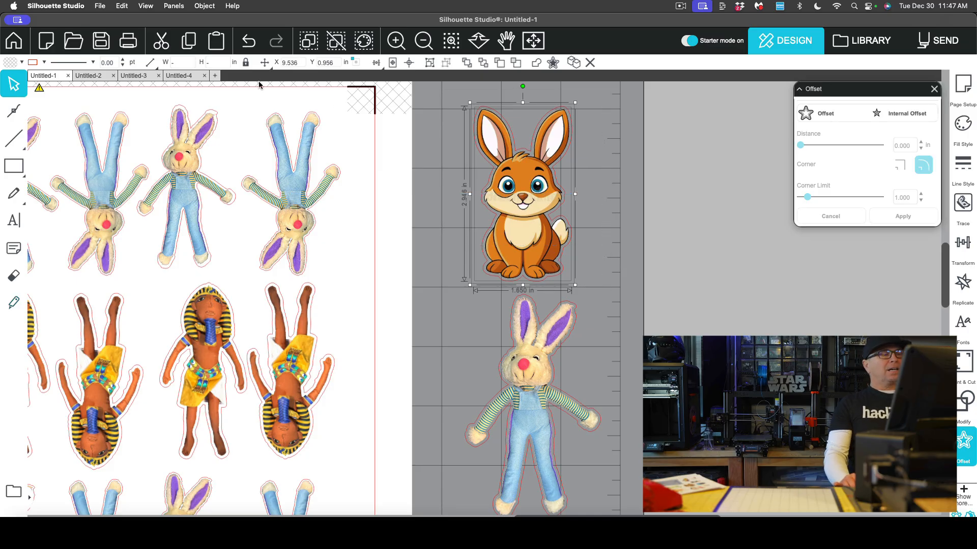
click(204, 6)
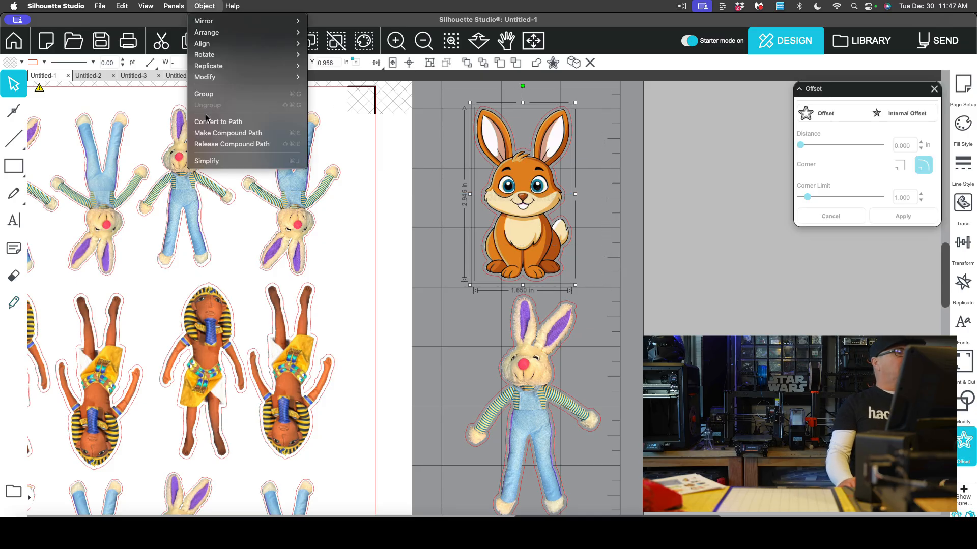
click(207, 94)
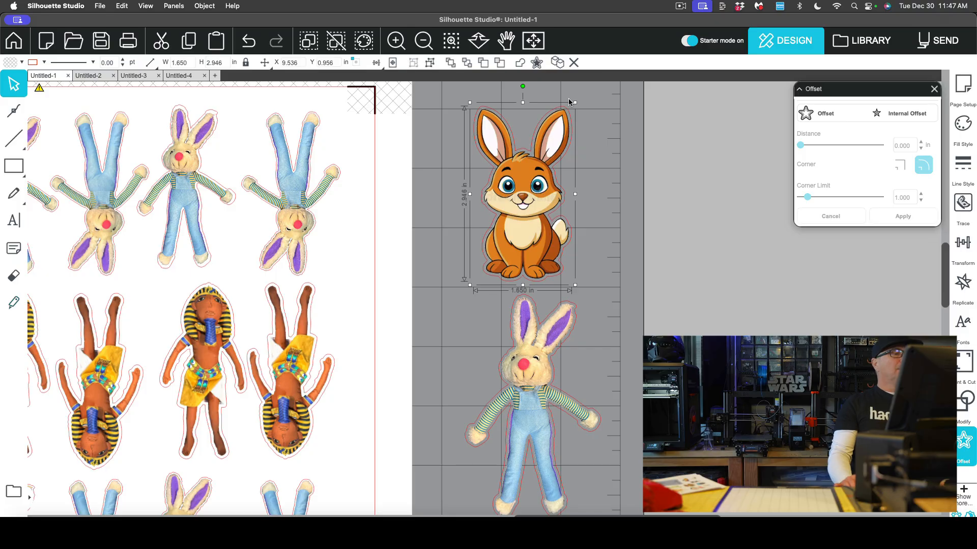
Shrink the cartoon bunny group to about 1.06 × 1.9 in, place it beside the top bunny row and turn it upside down.
drag(575, 102, 541, 166)
drag(521, 216, 410, 192)
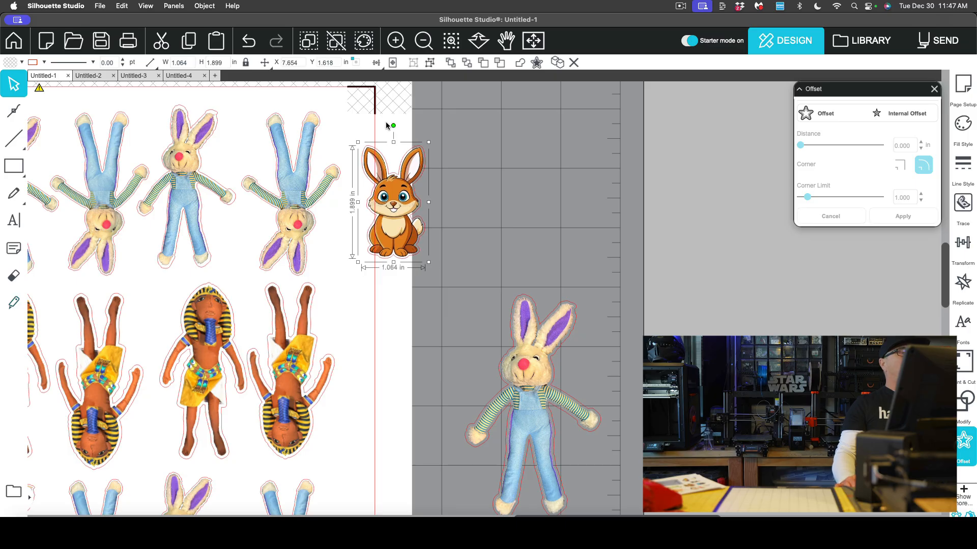
drag(355, 144, 349, 158)
drag(369, 219, 395, 232)
Duplicate the cartoon bunny and set the copy upright next to the original.
key(super+c)
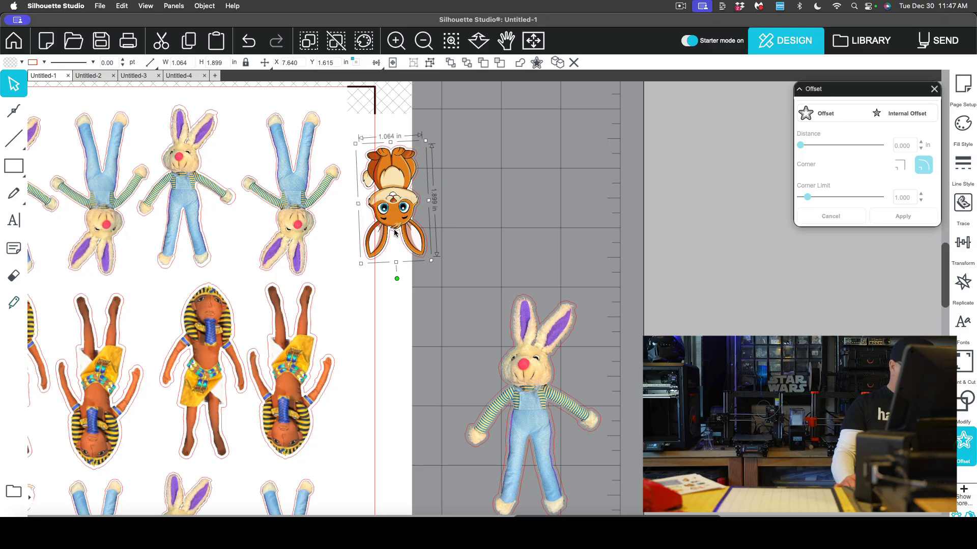
key(super+v)
drag(400, 221, 471, 200)
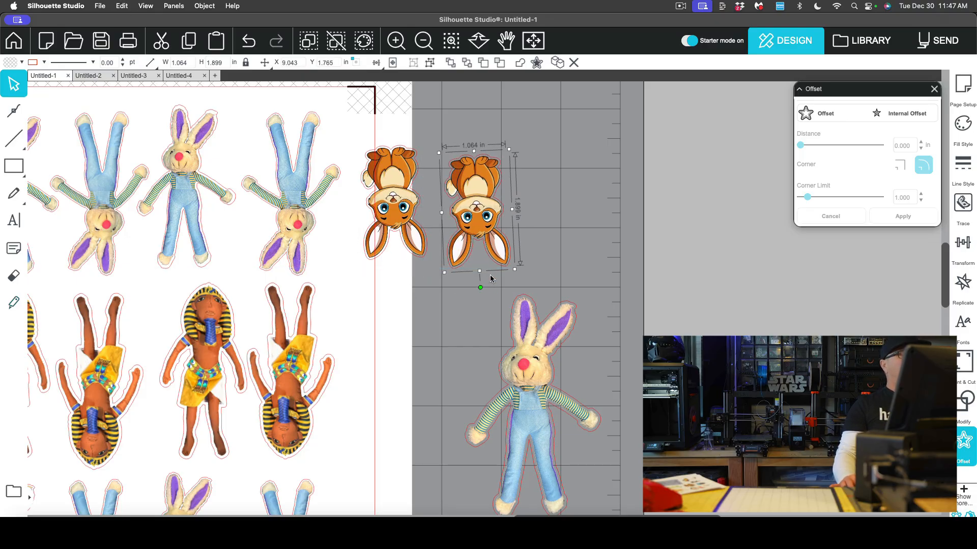
drag(481, 288, 471, 154)
drag(476, 212, 470, 202)
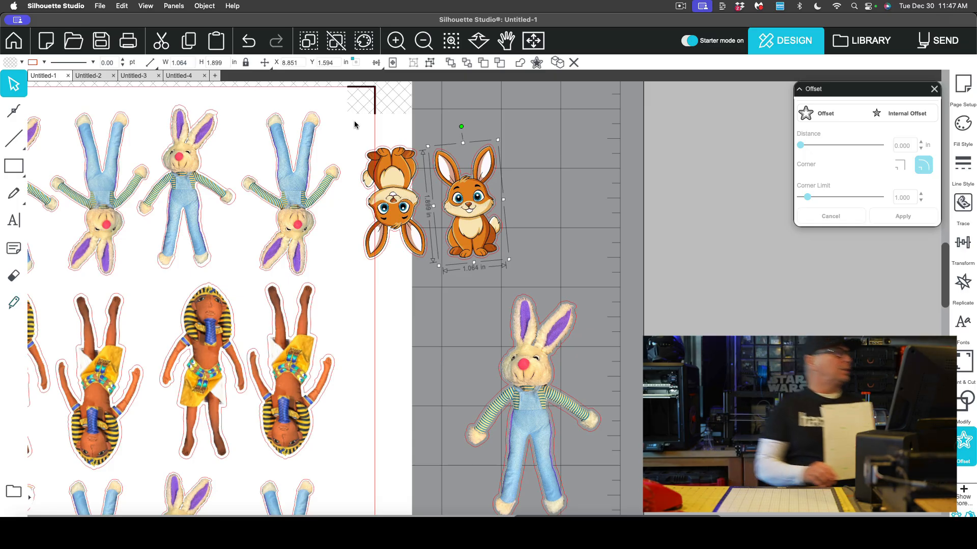
Find Registration Marks through the Help search, open its settings and toggle the Enable Registration Marks option.
scroll(228, 153, left, 5)
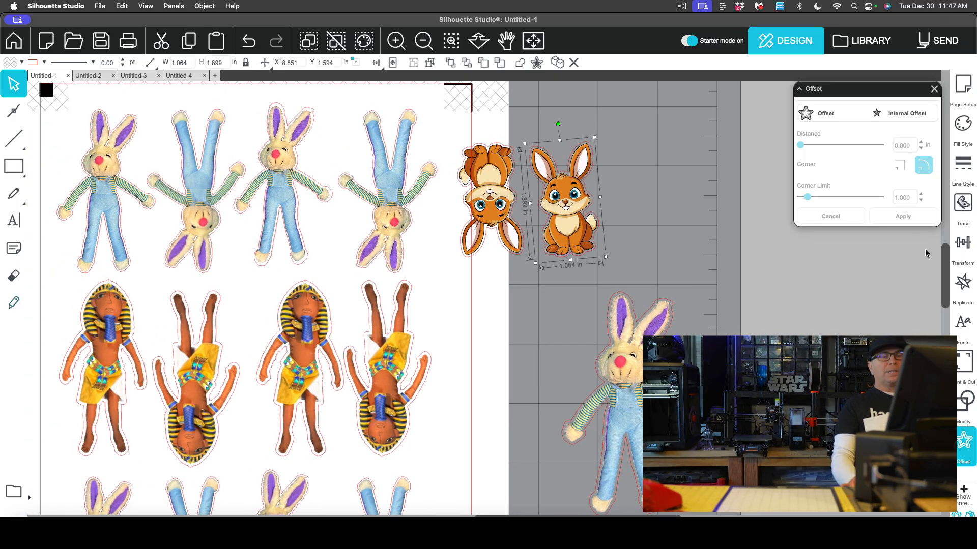
click(232, 6)
text(offse)
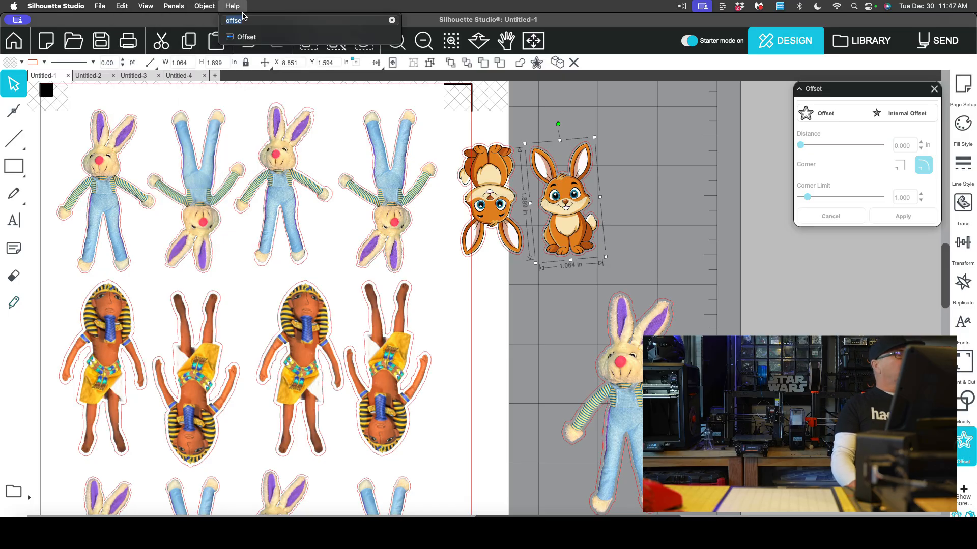
text(reg)
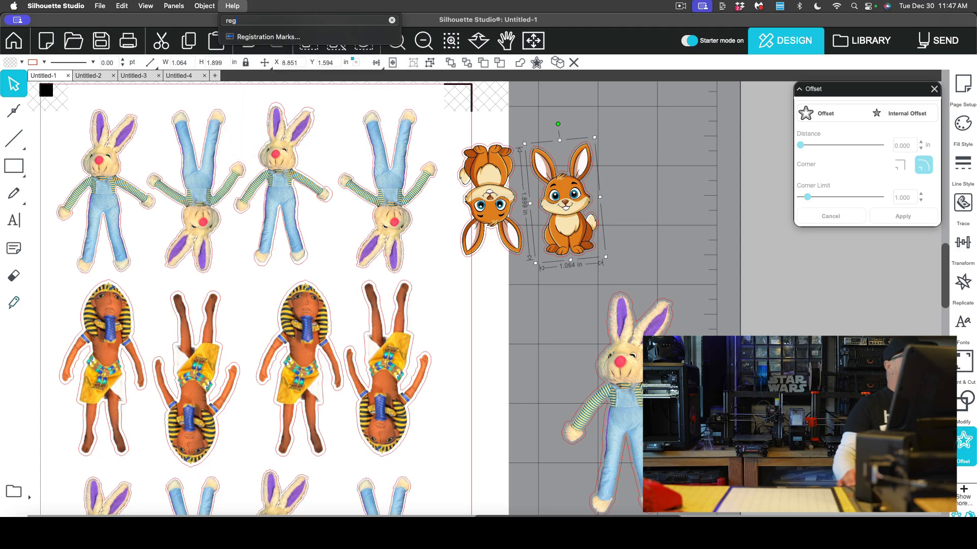
click(268, 37)
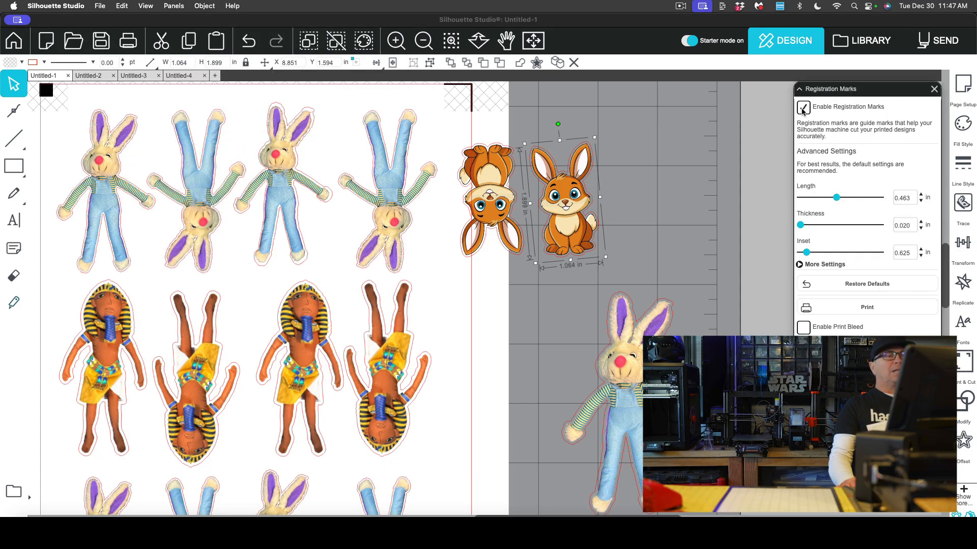
click(803, 109)
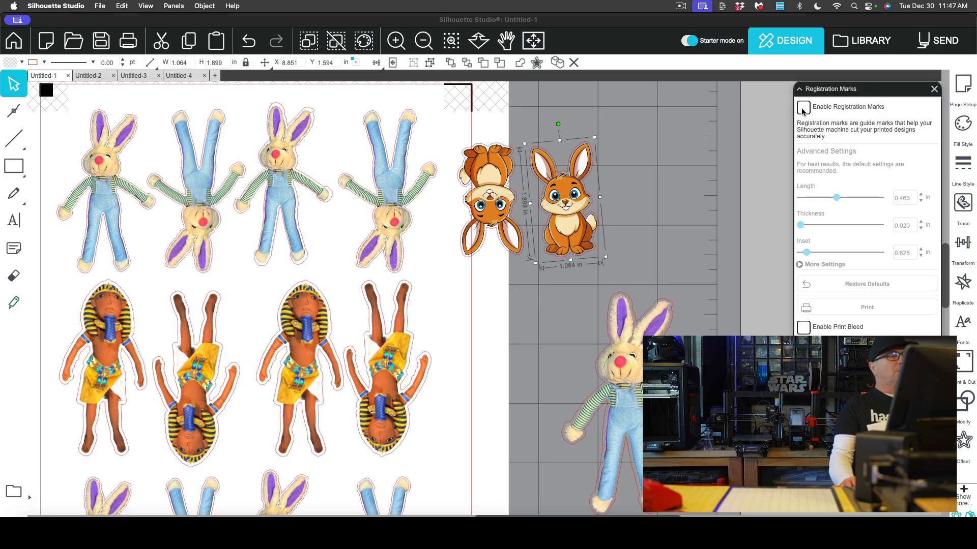
Delete both cartoon bunnies and the spare plush bunny sitting outside the printable page.
click(423, 43)
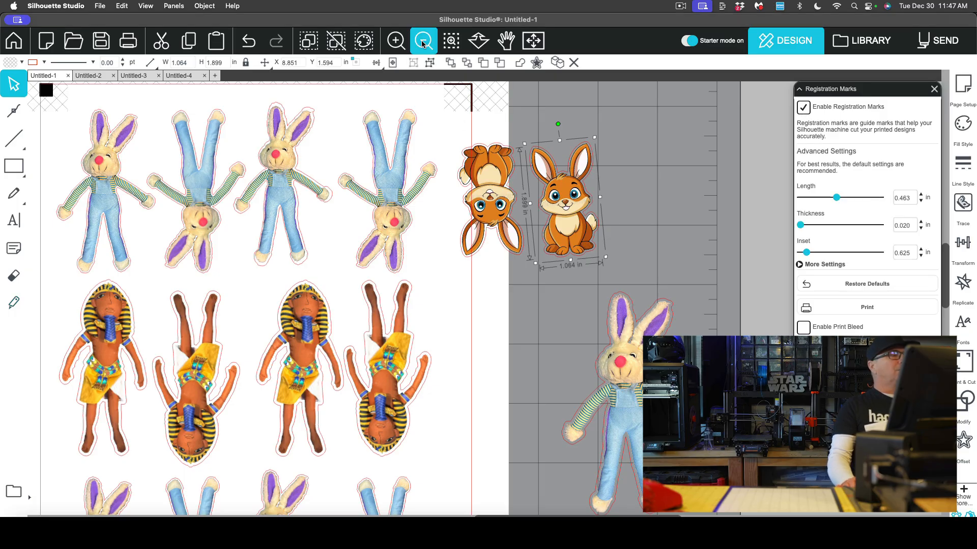
click(423, 44)
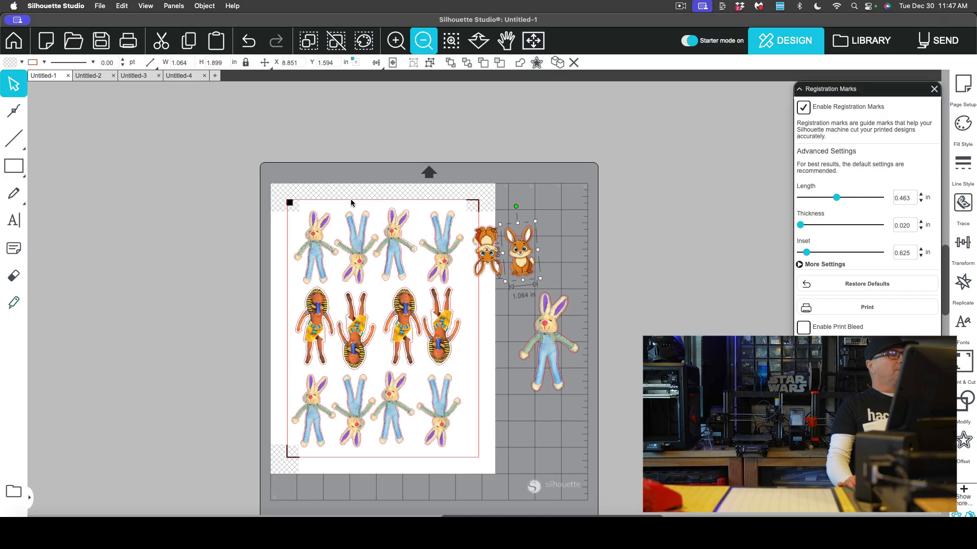
click(350, 199)
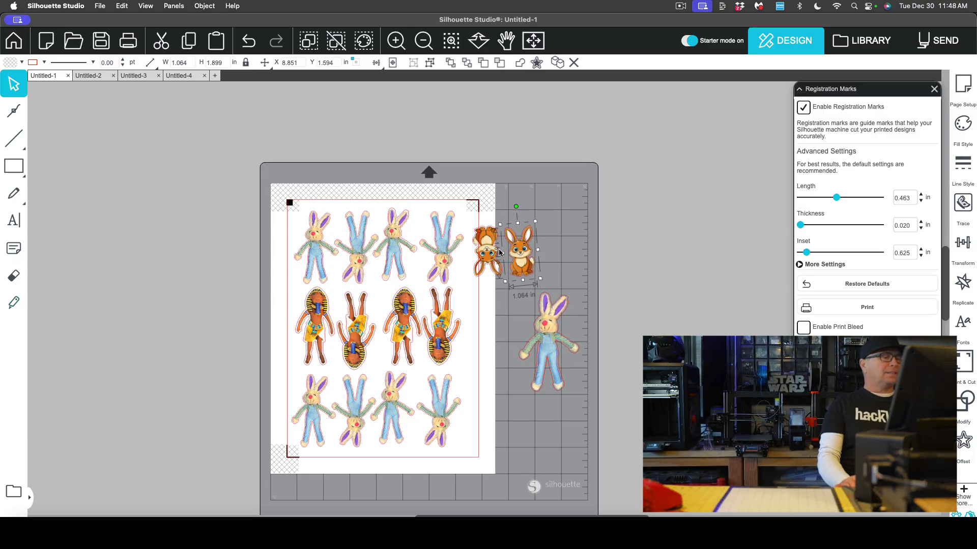
key(Delete)
click(486, 252)
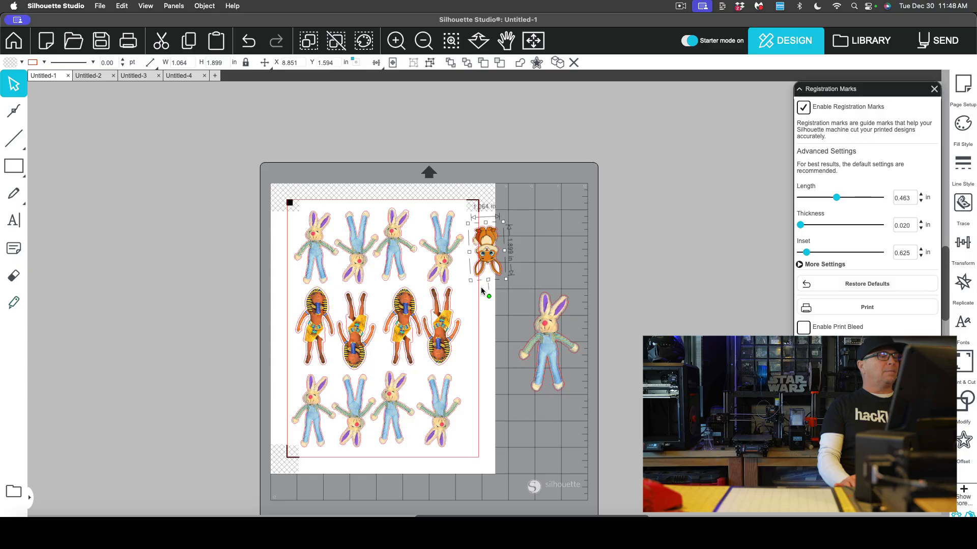
key(Delete)
click(540, 324)
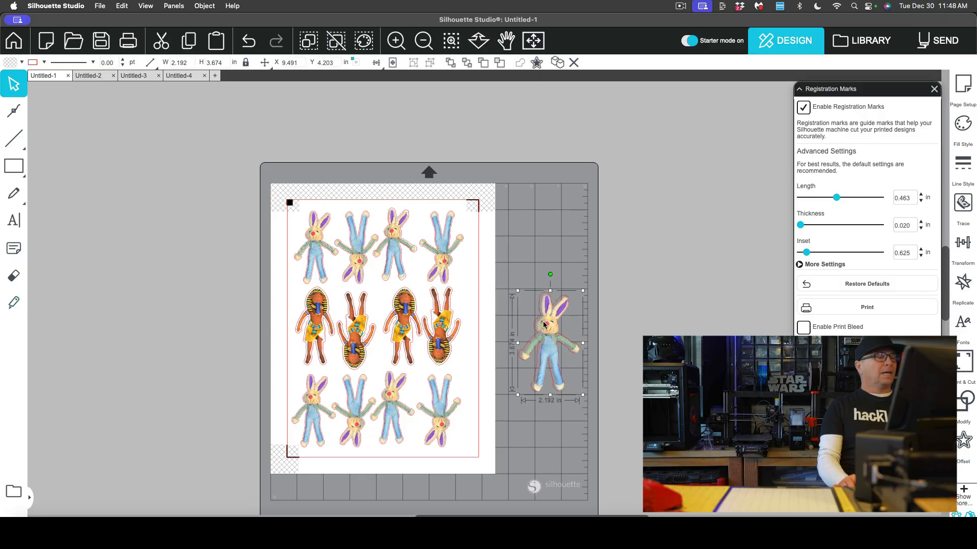
key(Delete)
drag(518, 277, 598, 394)
key(Delete)
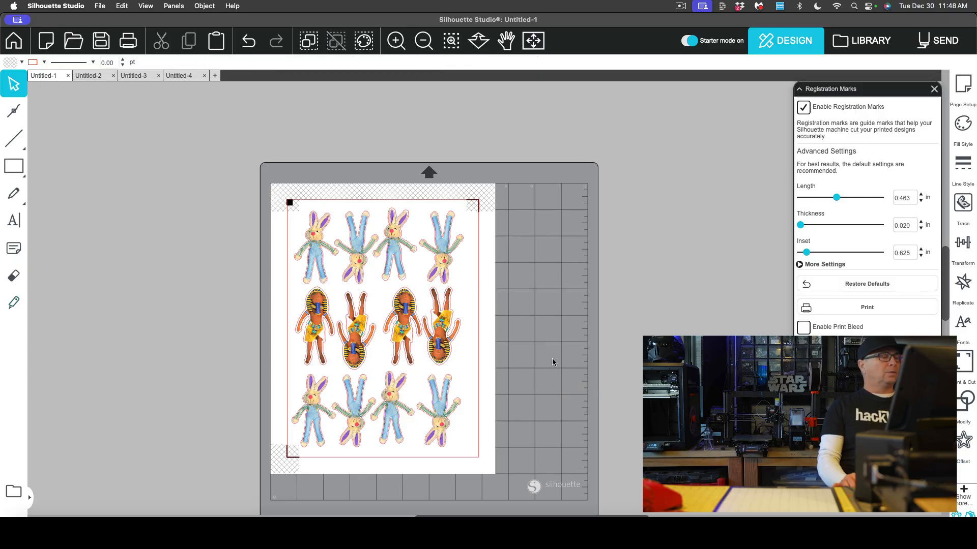